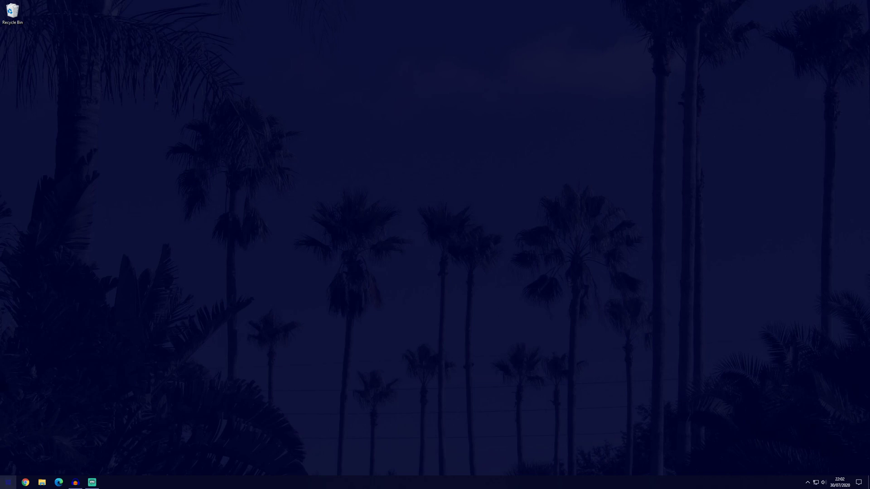
Go to System > Sound in Windows Settings from the Start menu
click(8, 483)
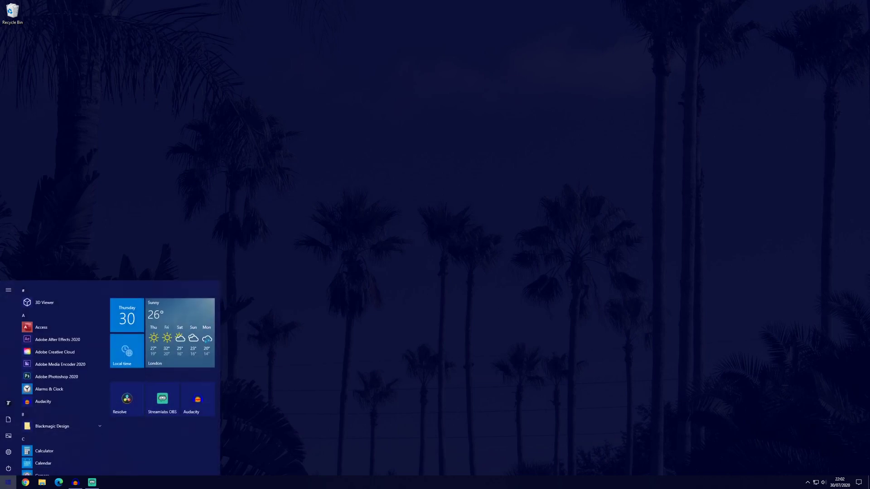
click(8, 451)
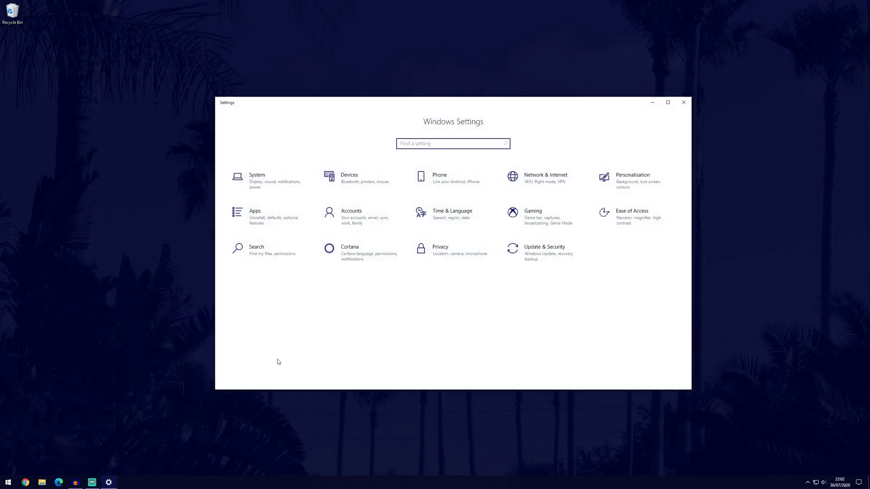
click(275, 182)
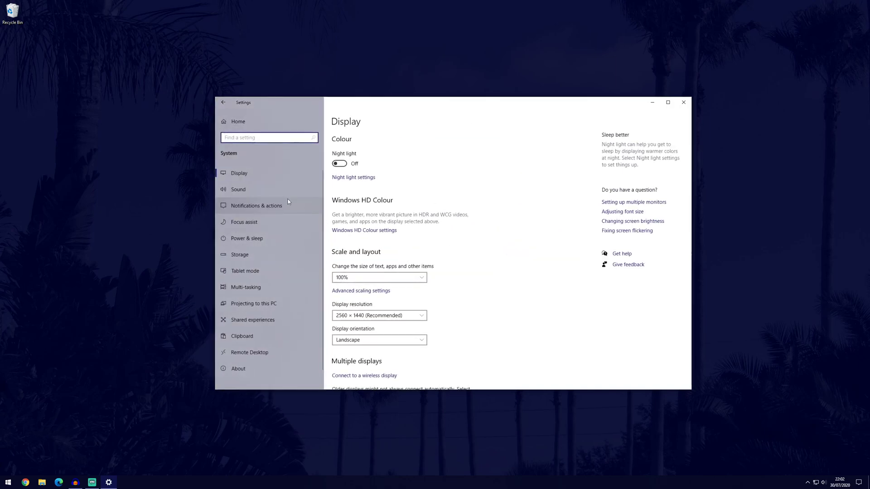
click(275, 195)
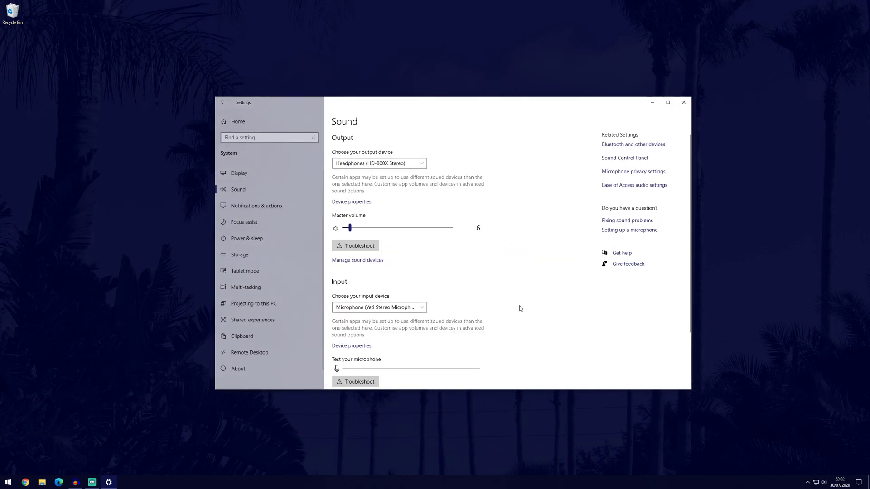
Keep the Yeti Stereo Microphone as the input device and open Sound Control Panel
click(419, 309)
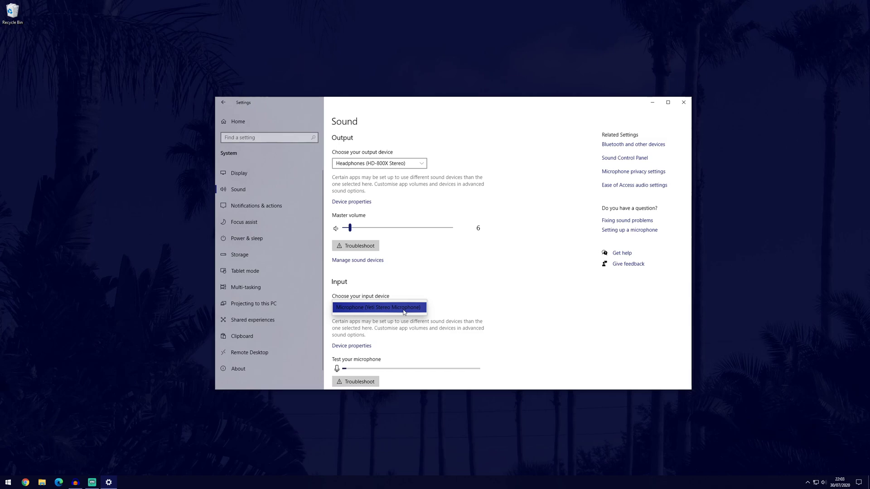
click(404, 311)
scroll(381, 299, down, 2)
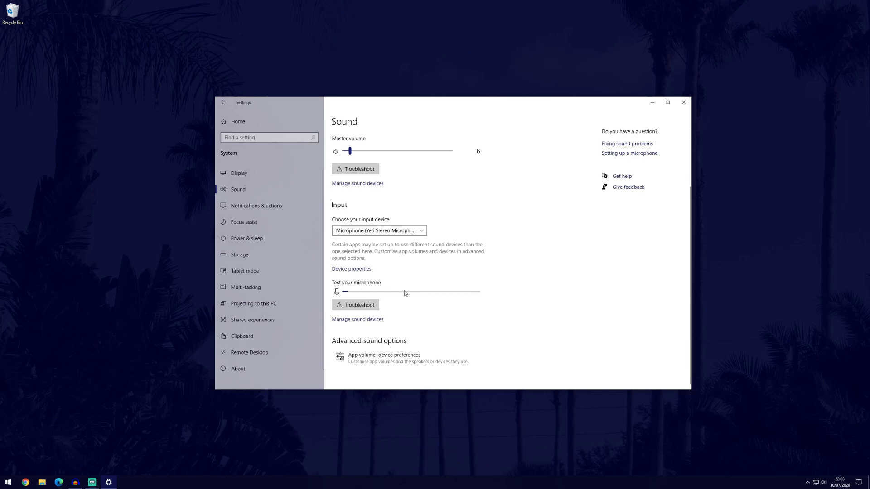
scroll(494, 299, up, 1)
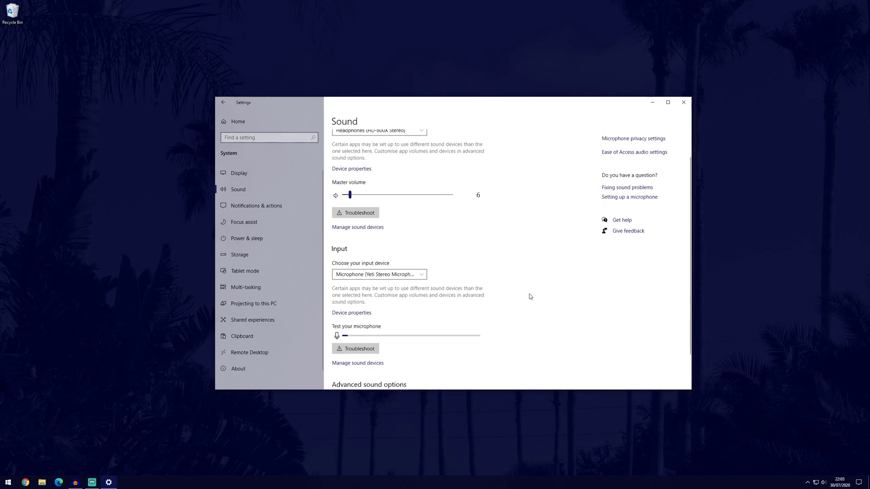
scroll(510, 299, up, 1)
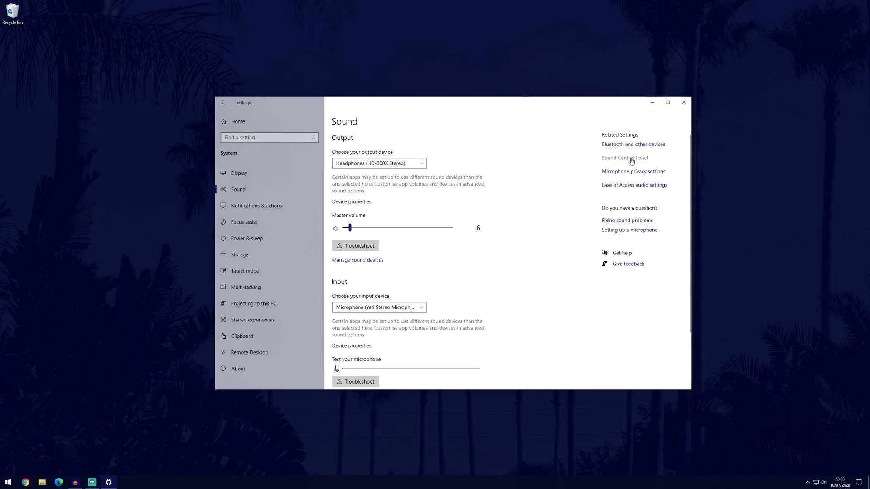
Minimize Settings, centre the Sound dialog, and select the Yeti Stereo Microphone under Recording
click(652, 103)
drag(154, 30, 504, 143)
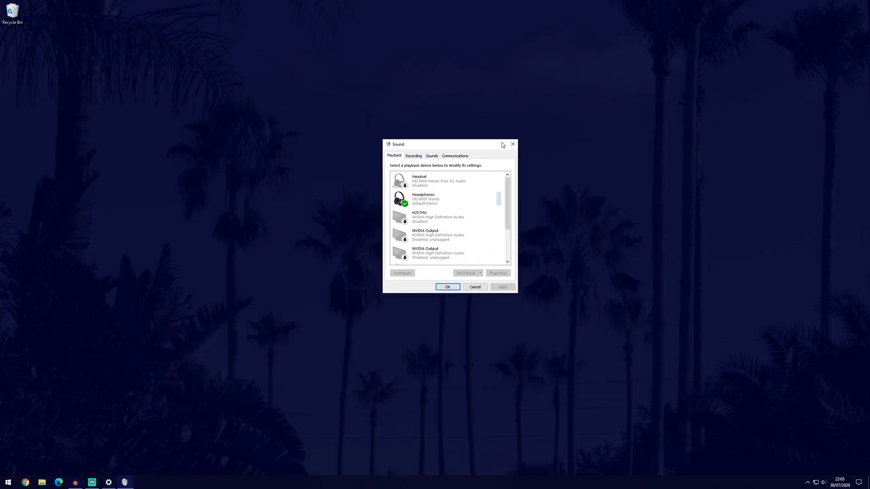
click(413, 157)
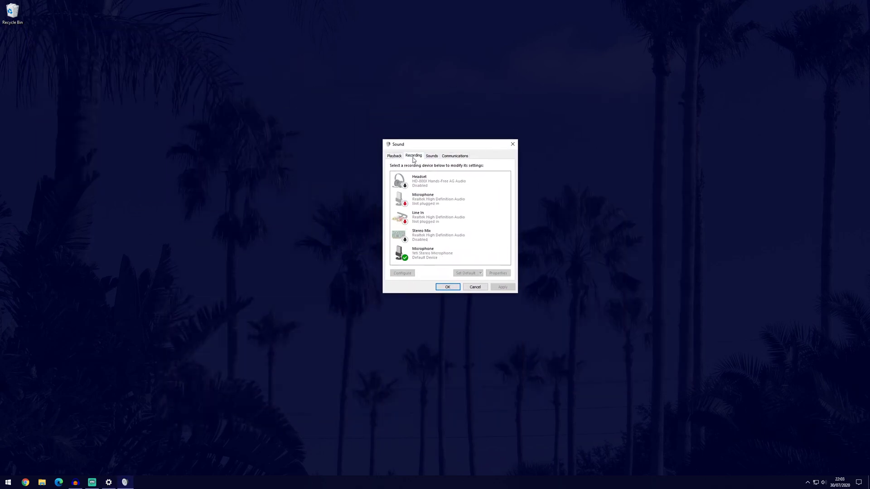
click(454, 259)
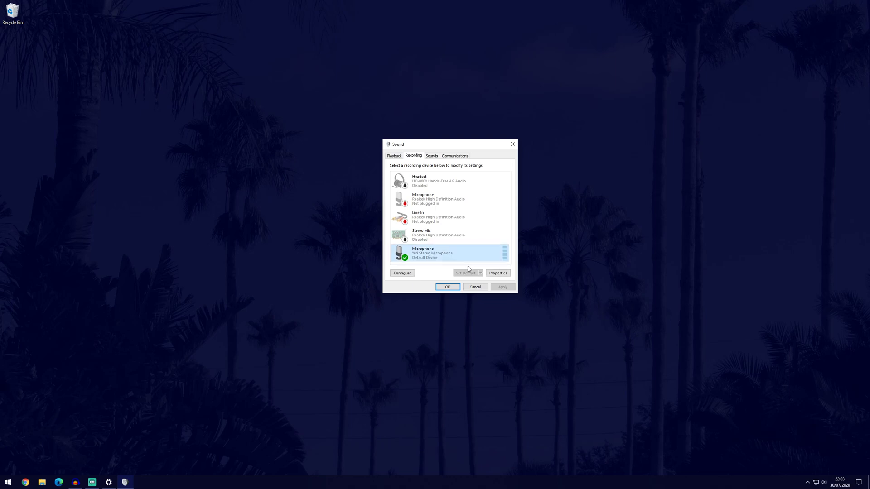
Check the Yeti microphone's level of 85 and its 2 channel, 16 bit, 48000 Hz DVD Quality format
double_click(443, 257)
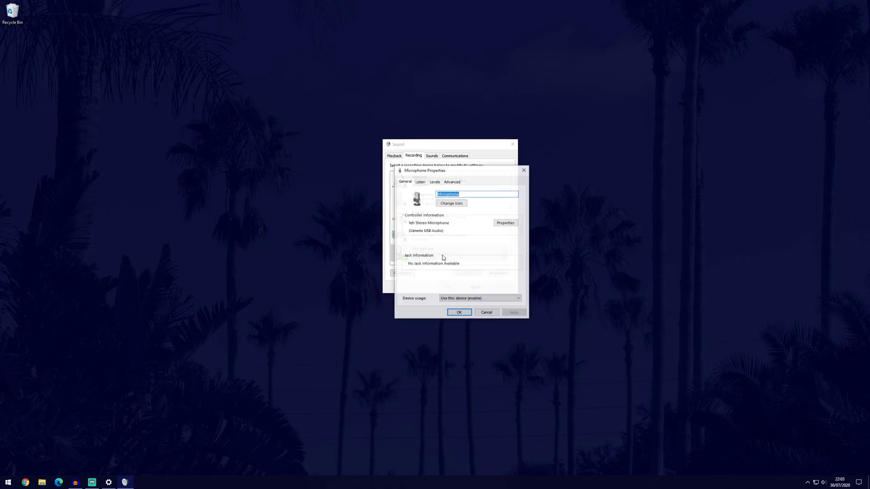
click(435, 182)
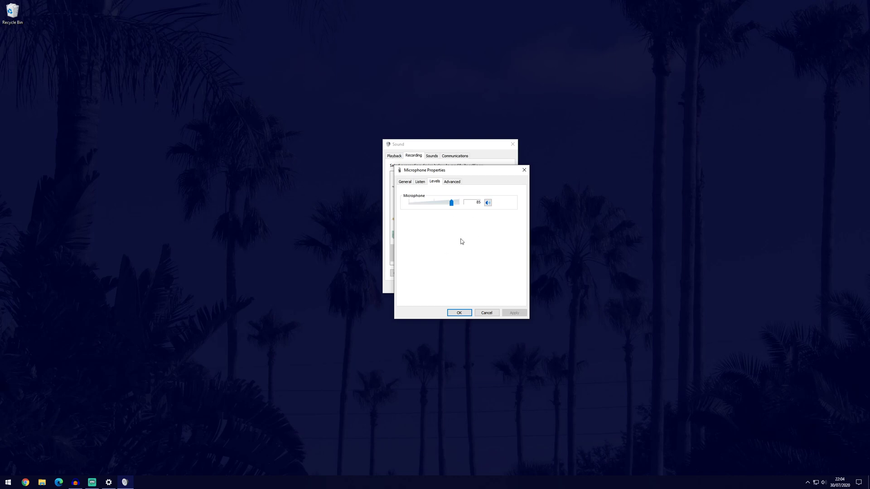
click(452, 181)
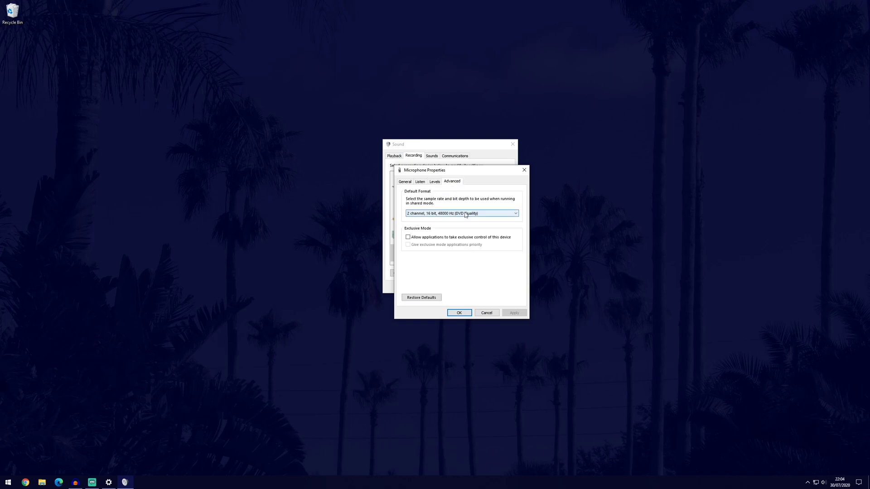
click(514, 216)
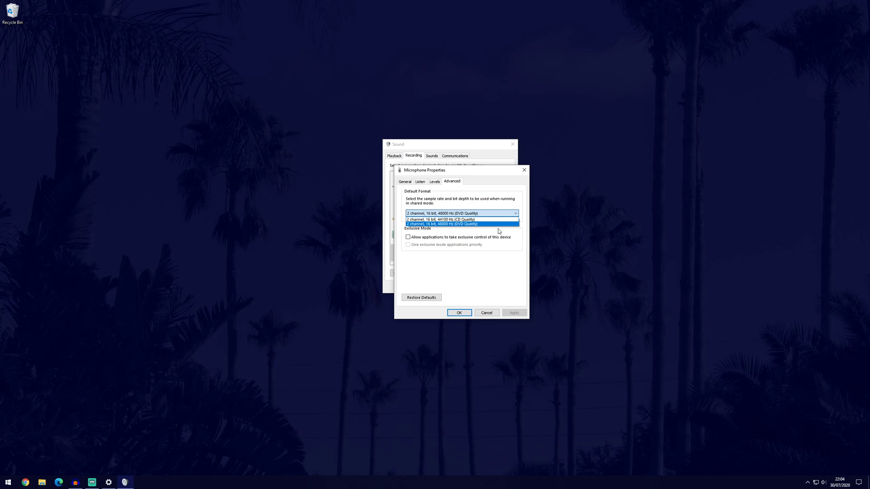
Keep the 48000 Hz format, close both Sound dialogs, and search Windows for 'voice'
click(459, 312)
click(459, 312)
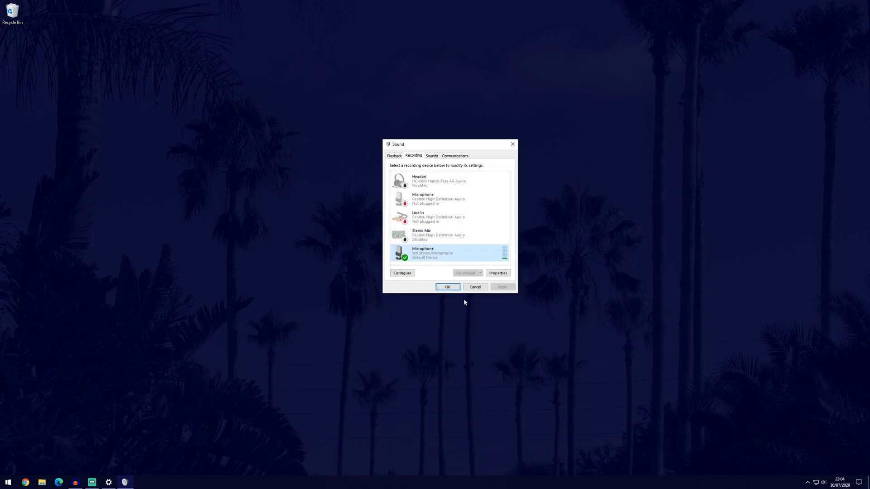
click(453, 289)
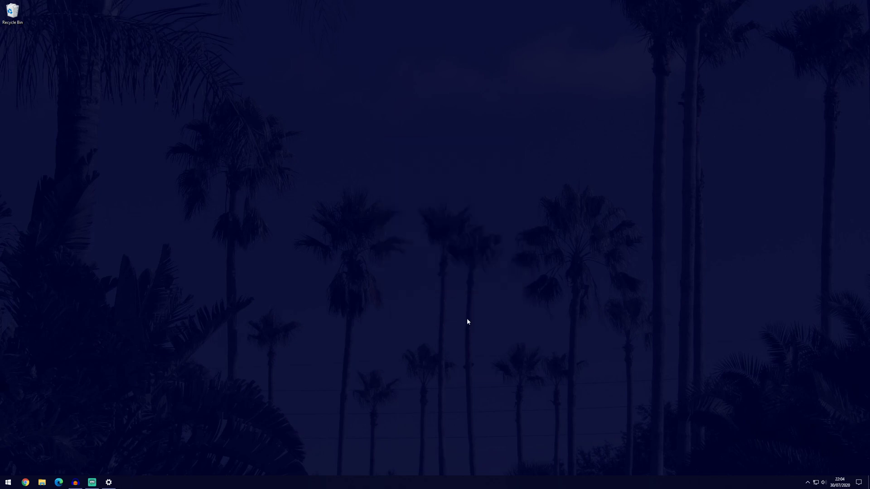
key(super)
text(voice)
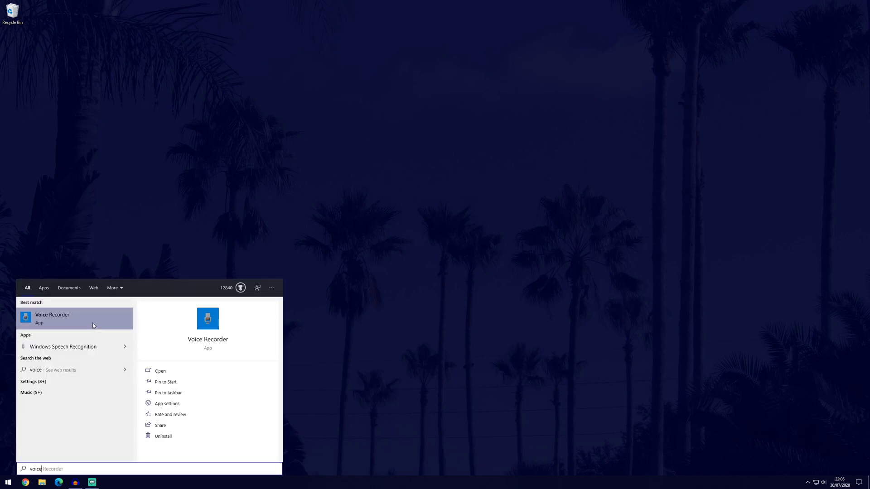
Launch Voice Recorder and start recording from the microphone
click(64, 323)
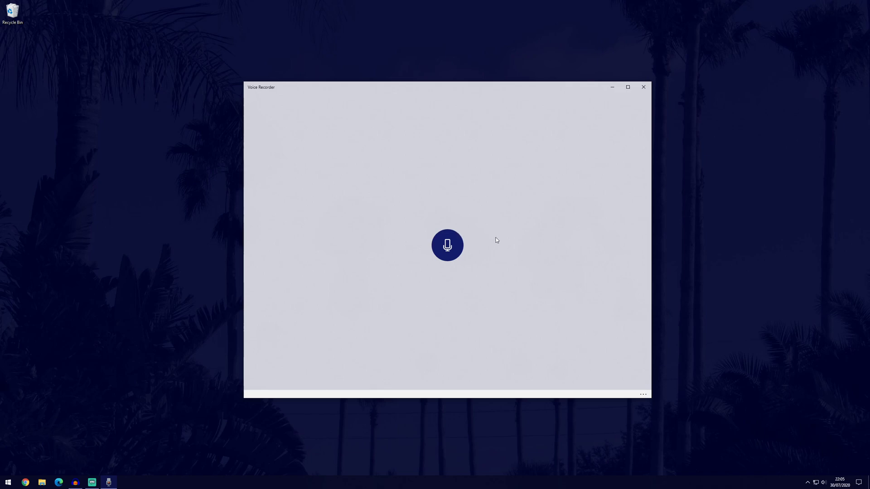
click(456, 248)
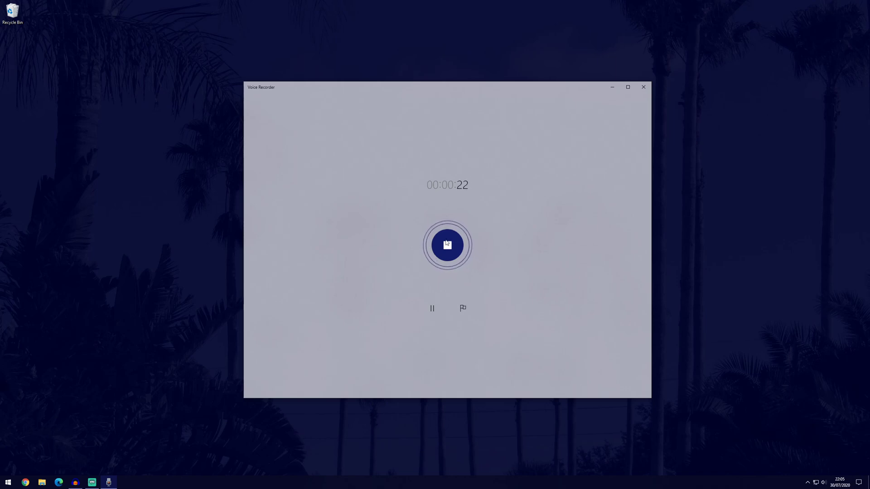
Stop the recording at 0:23 and look at the new recording's right-click options
click(446, 244)
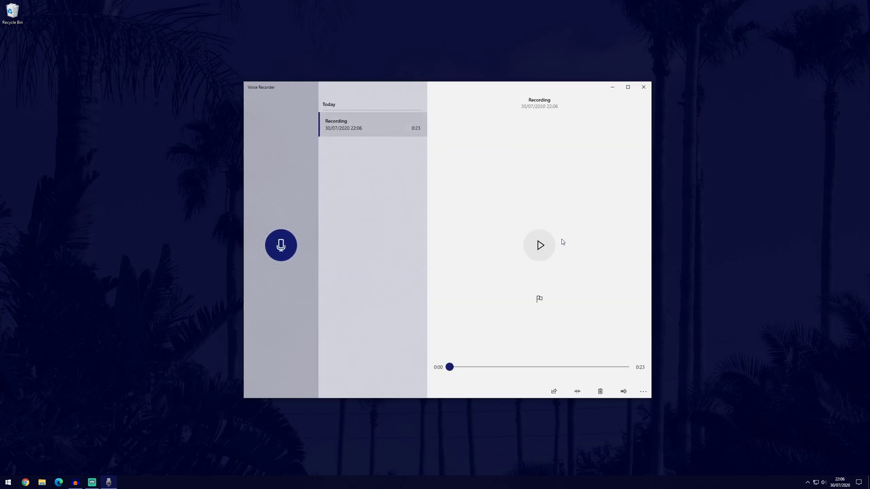
right_click(342, 129)
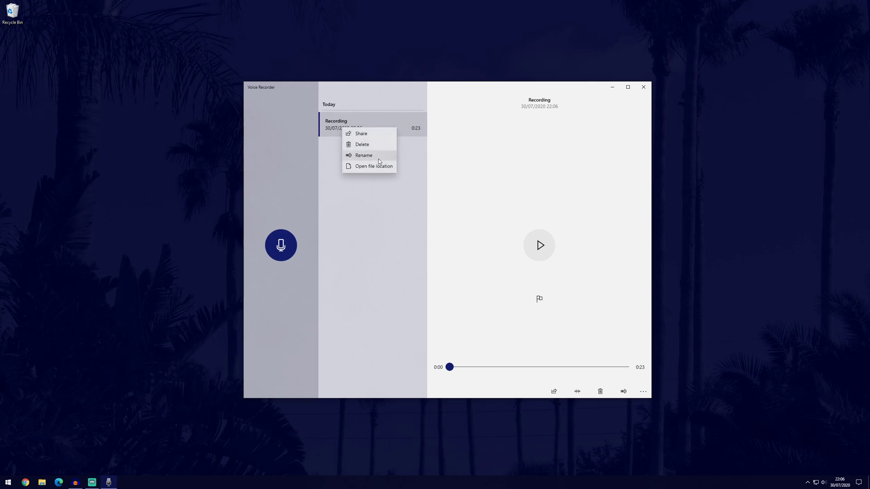
click(380, 188)
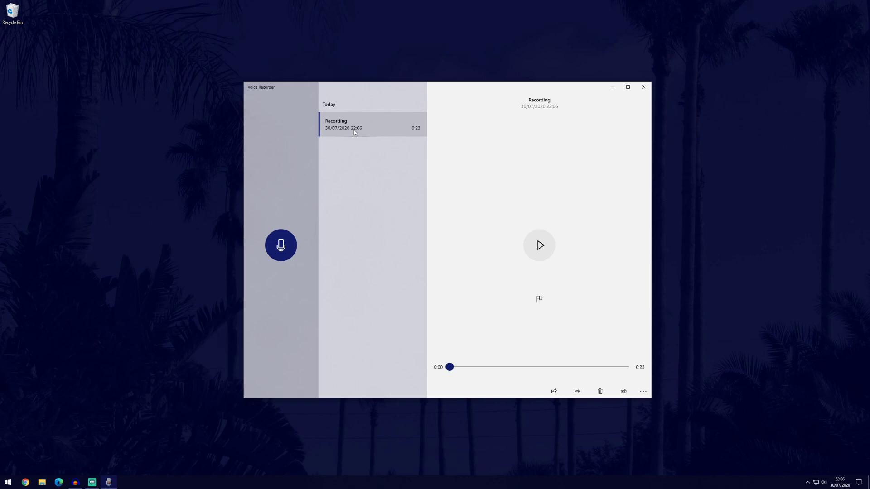
right_click(354, 130)
click(385, 186)
Enter Trim mode, nudging the end handle earlier and moving the start to 0:01
click(579, 392)
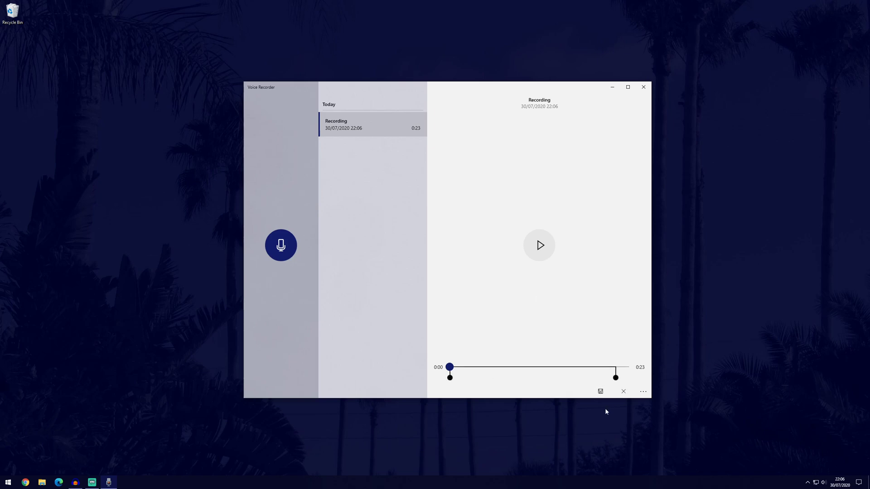
drag(628, 378, 621, 379)
drag(450, 378, 460, 378)
Leave trim mode without saving, keeping the full 0:23 recording
key(Escape)
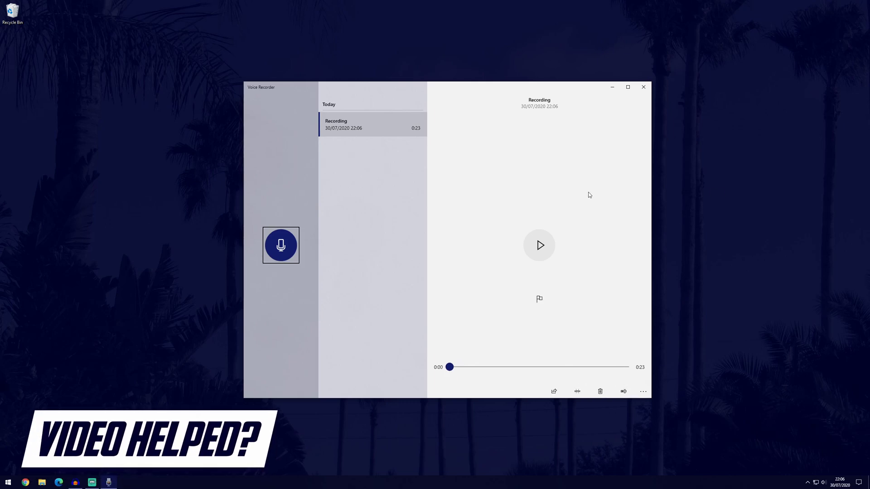